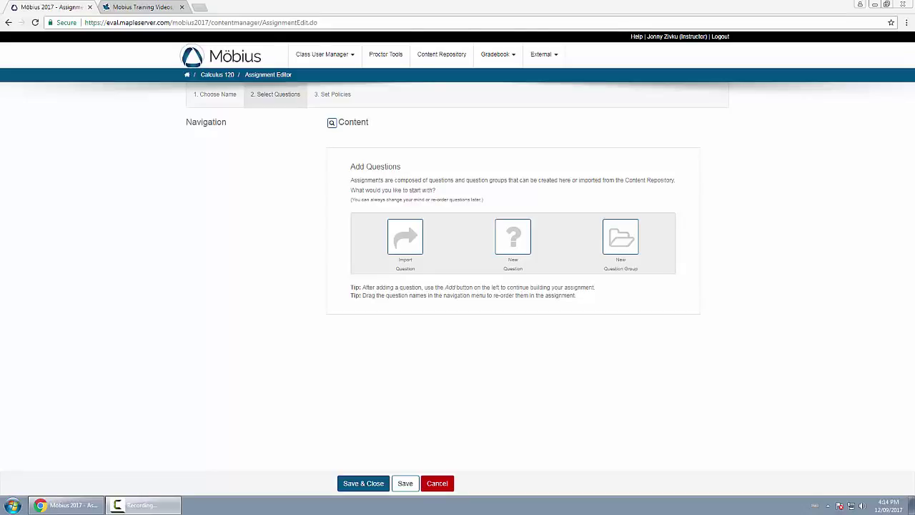
# Step: Import two Example 1 questions, In Practice and PT: Example 1 from the current class's questions into the assignment
pyautogui.click(403, 239)
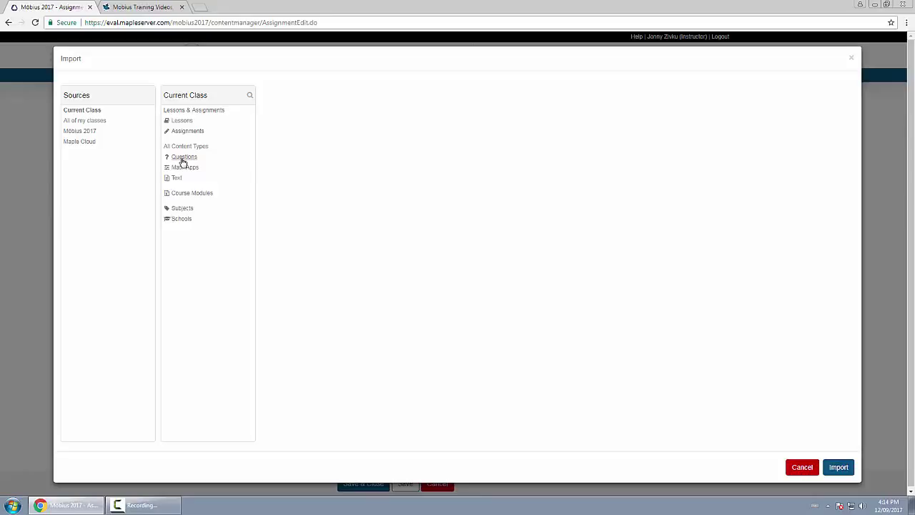
pyautogui.click(182, 159)
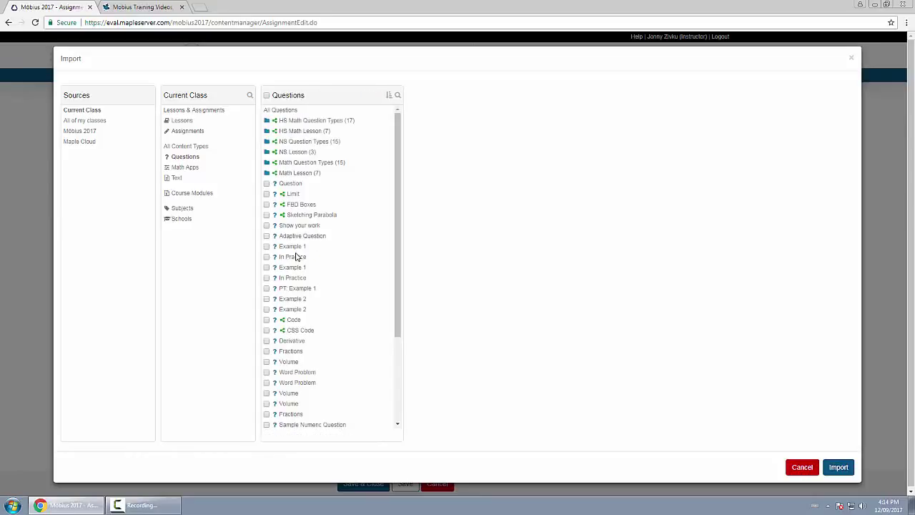
pyautogui.click(266, 247)
pyautogui.click(267, 267)
pyautogui.click(267, 278)
pyautogui.click(266, 288)
pyautogui.click(840, 469)
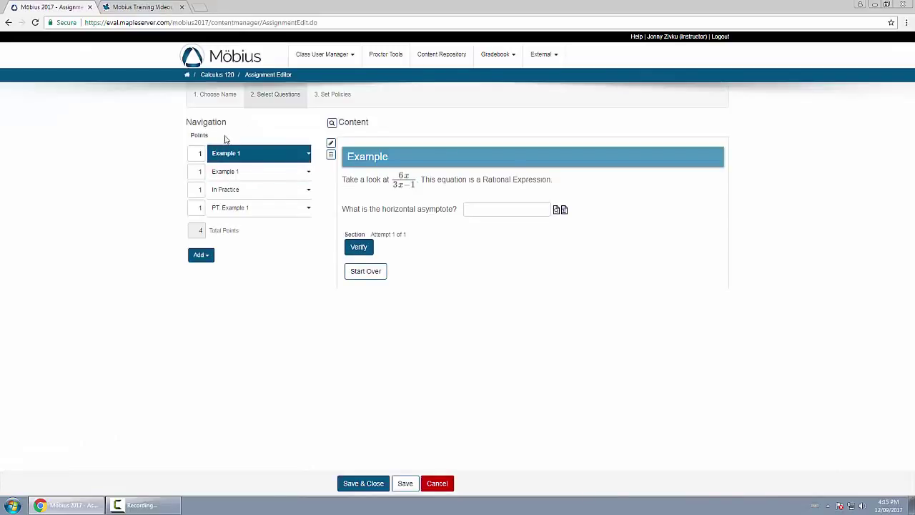
# Step: Set the first Example 1 question to 2 points and the In Practice question to 10 points
pyautogui.doubleClick(191, 152)
pyautogui.write('2')
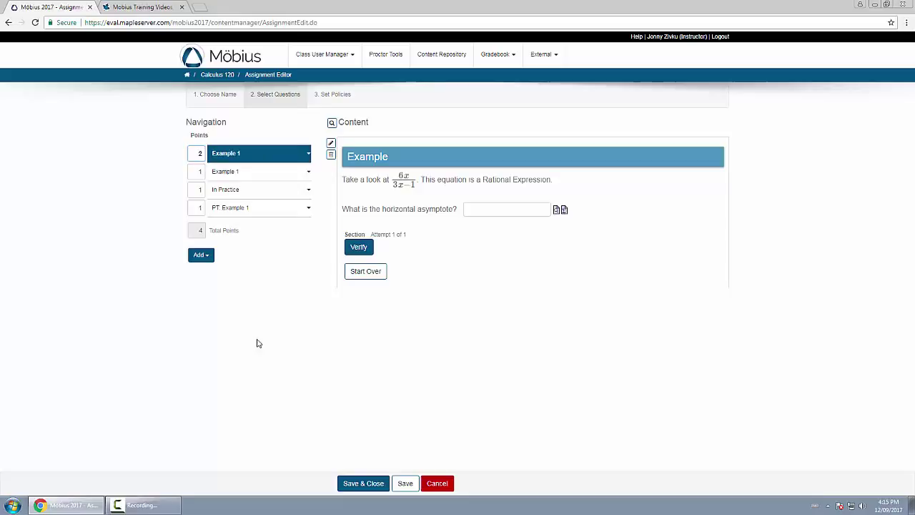
pyautogui.click(259, 195)
pyautogui.write('10')
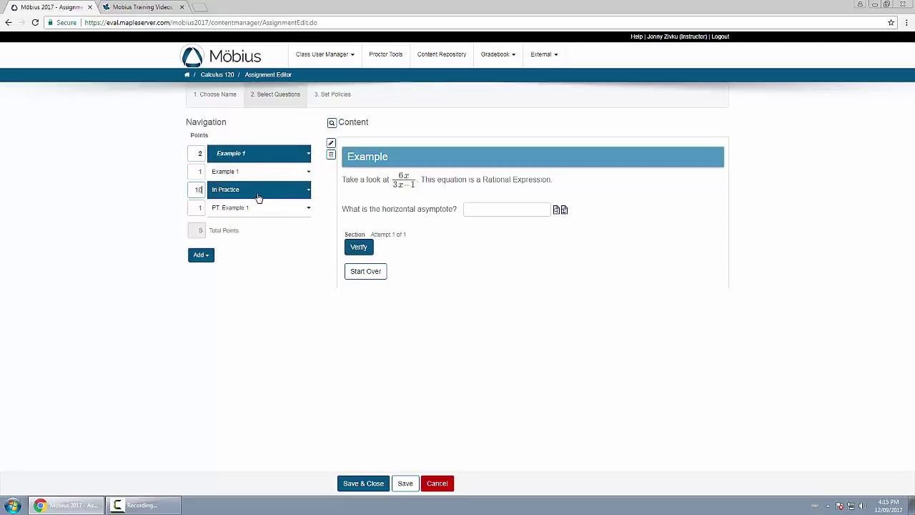
pyautogui.click(251, 322)
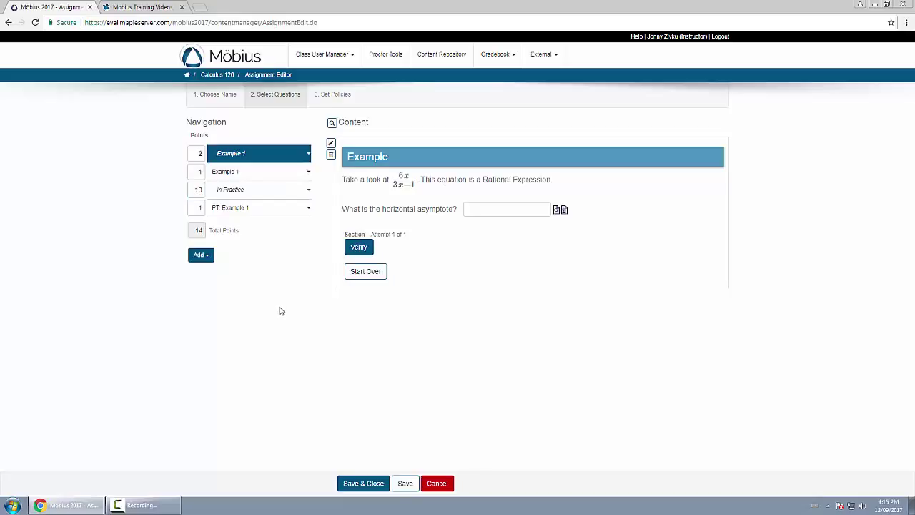
# Step: Reorder the questions so the 2-point Example 1 comes first, followed by the other Example 1, PT: Example 1 and In Practice
pyautogui.moveTo(258, 187); pyautogui.dragTo(247, 206)
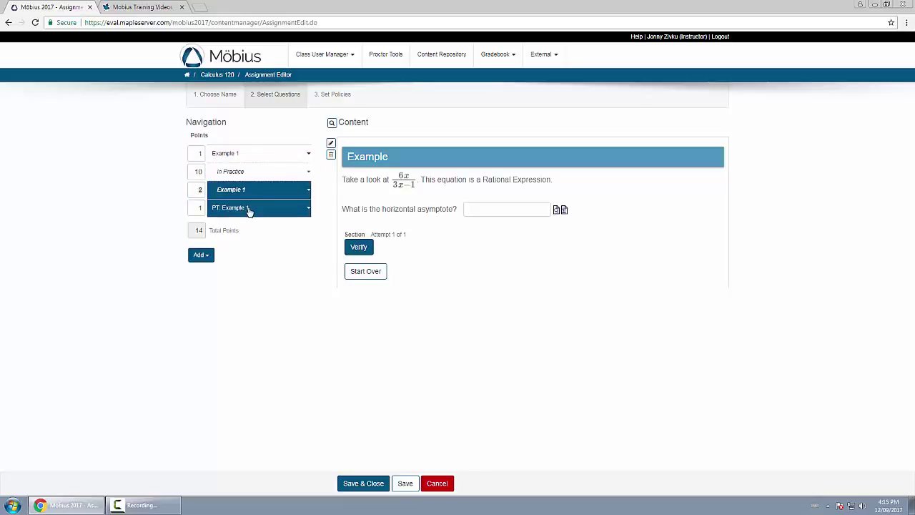
pyautogui.moveTo(265, 163); pyautogui.dragTo(266, 165)
pyautogui.moveTo(256, 210); pyautogui.dragTo(259, 152)
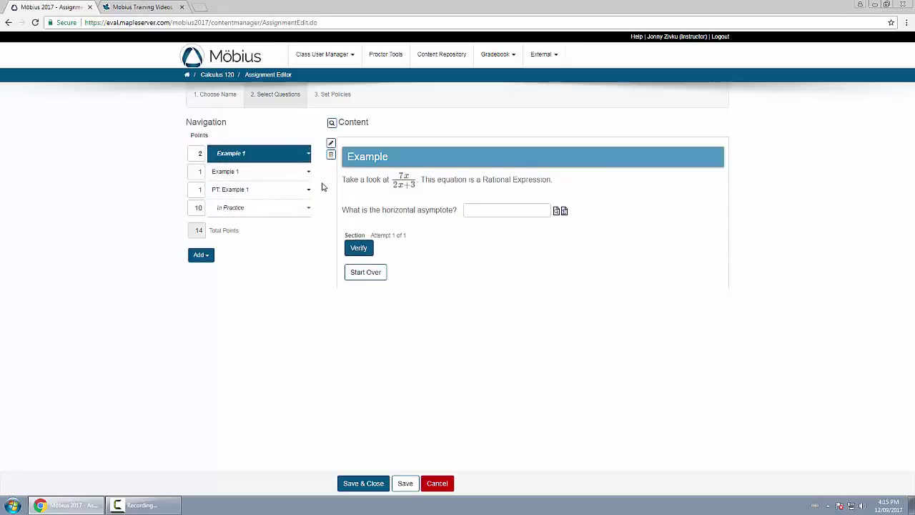
# Step: Open the annotation editor for the first Example 1 question, review the display position options, and cancel without adding text
pyautogui.click(310, 157)
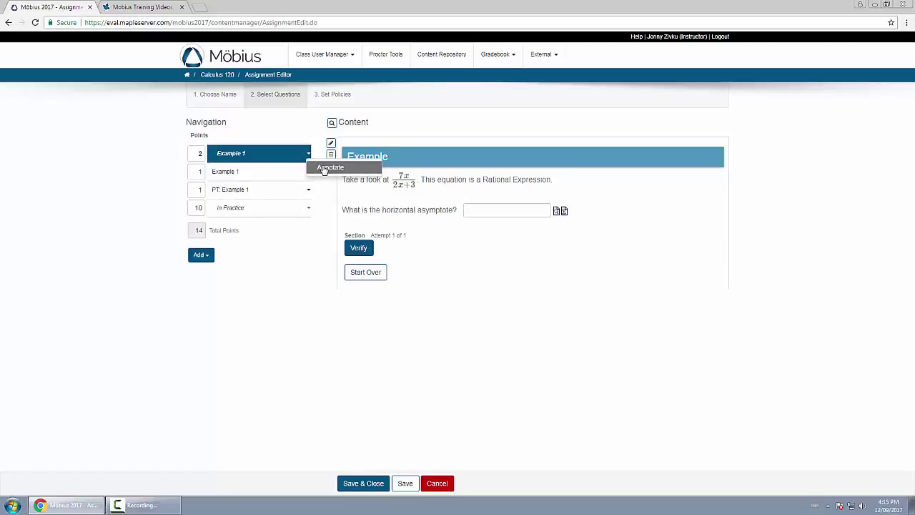
pyautogui.click(323, 169)
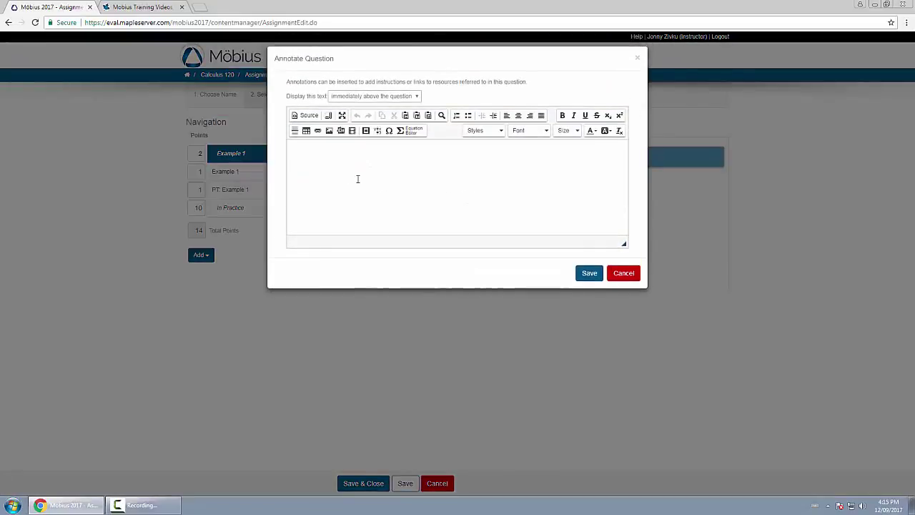
pyautogui.click(403, 97)
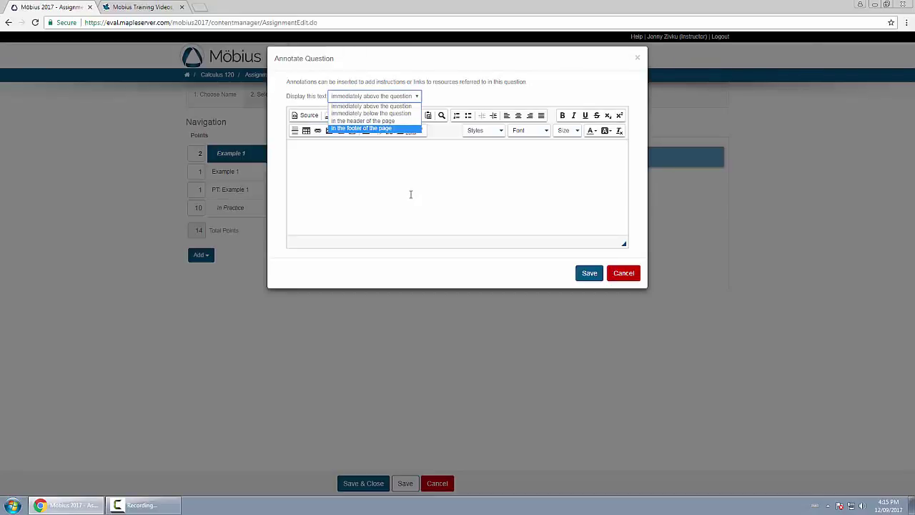
pyautogui.click(629, 273)
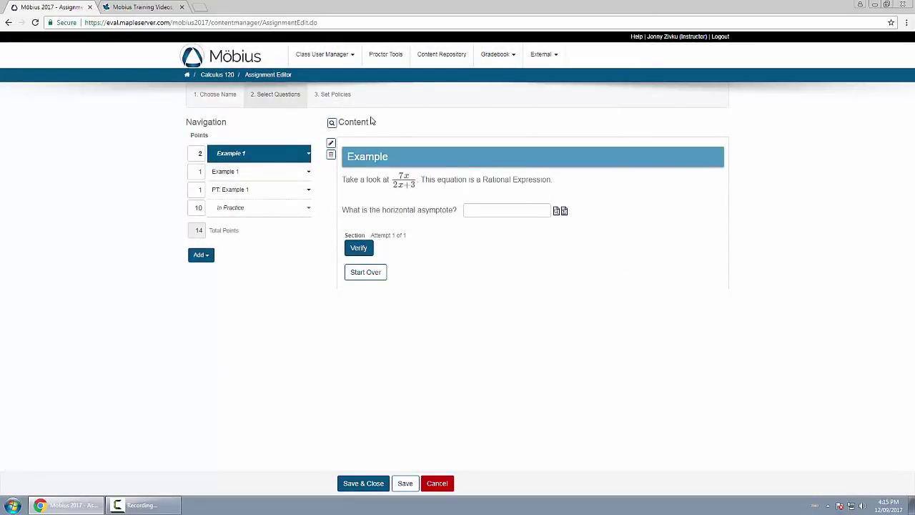
# Step: Preview the assignment content, look through the PT: Example 1 and In Practice questions, and return to editing
pyautogui.click(332, 125)
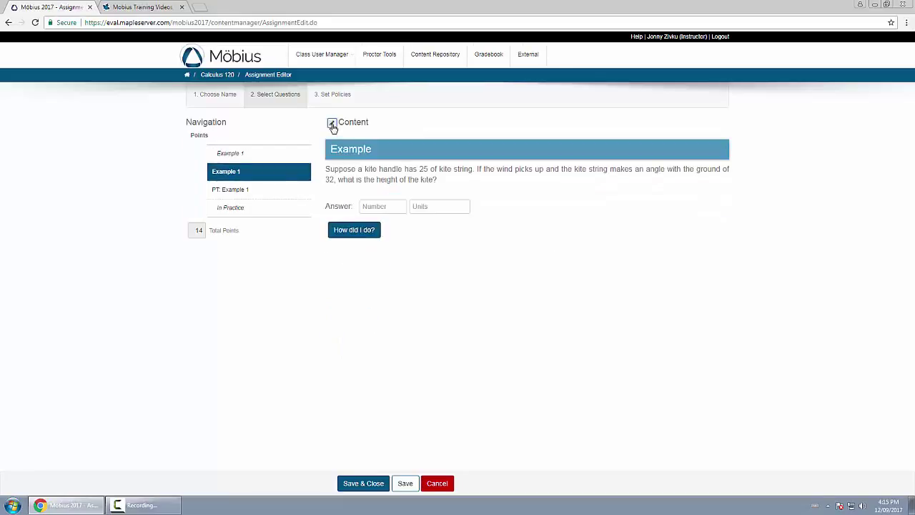
pyautogui.click(276, 192)
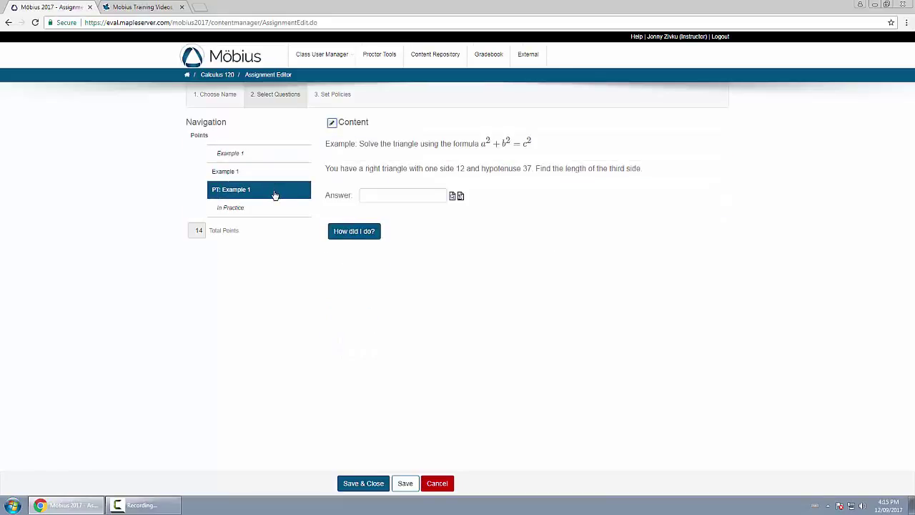
pyautogui.click(272, 210)
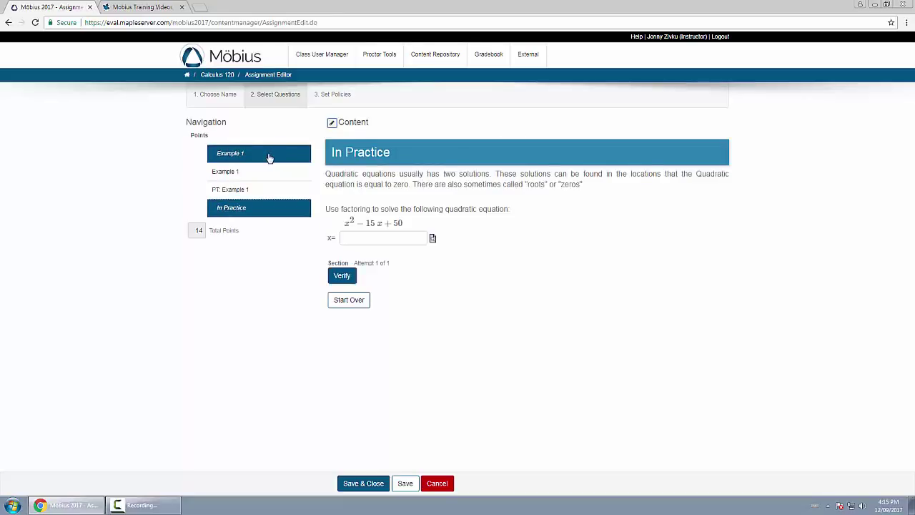
pyautogui.click(331, 124)
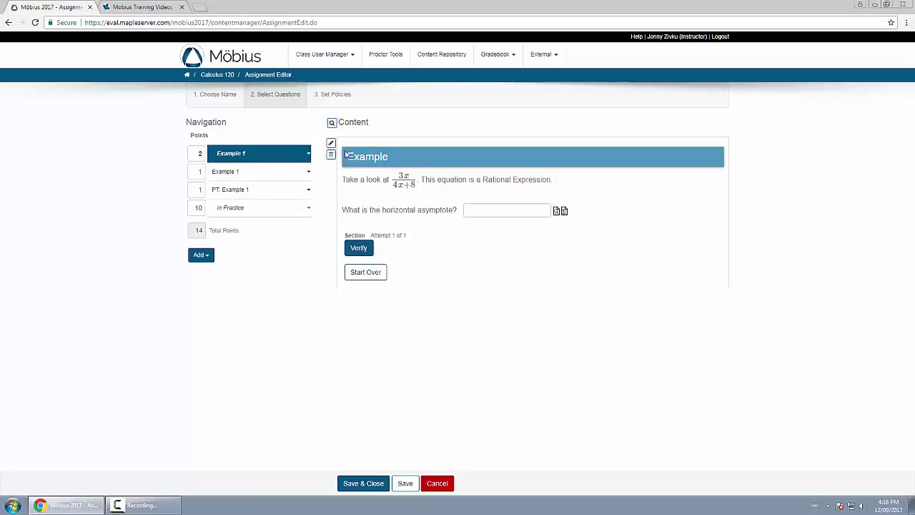
# Step: Open the first Example 1 question for editing, review its document content, and close it without saving
pyautogui.click(332, 146)
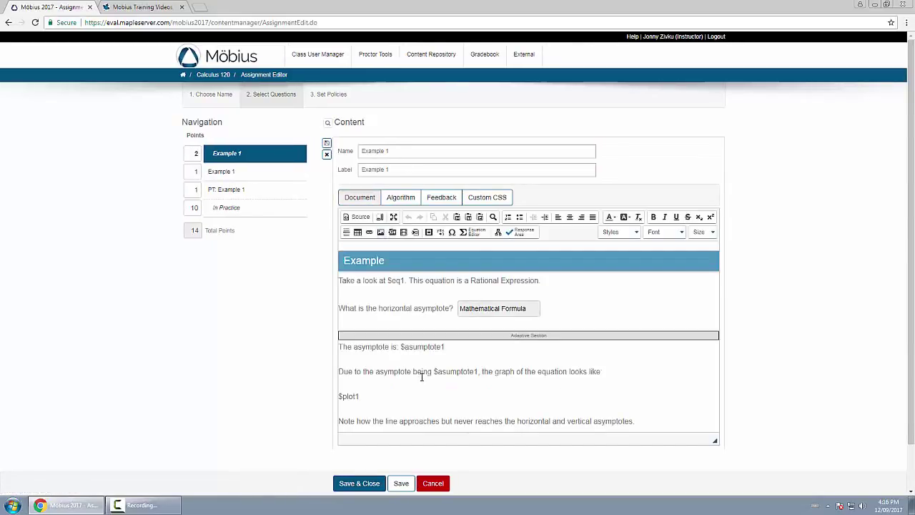
pyautogui.scroll(-2, 422, 357)
pyautogui.scroll(2, 500, 301)
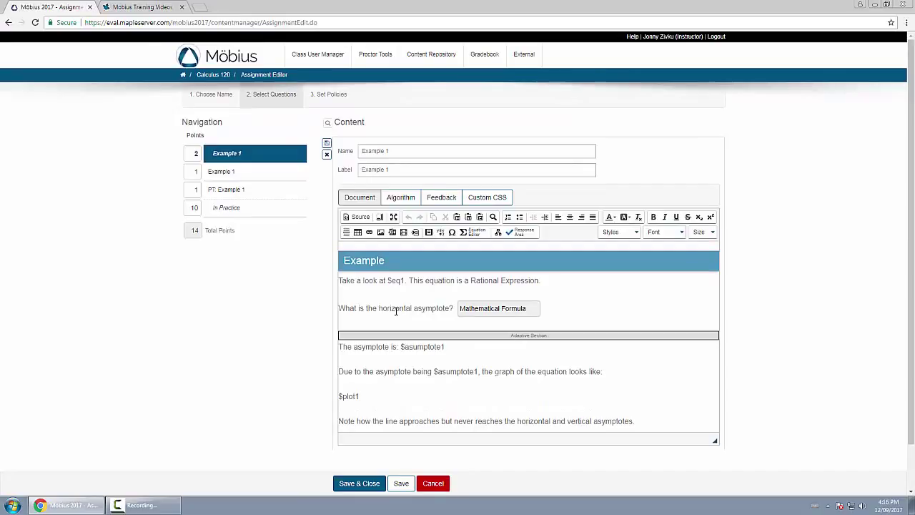
pyautogui.click(326, 155)
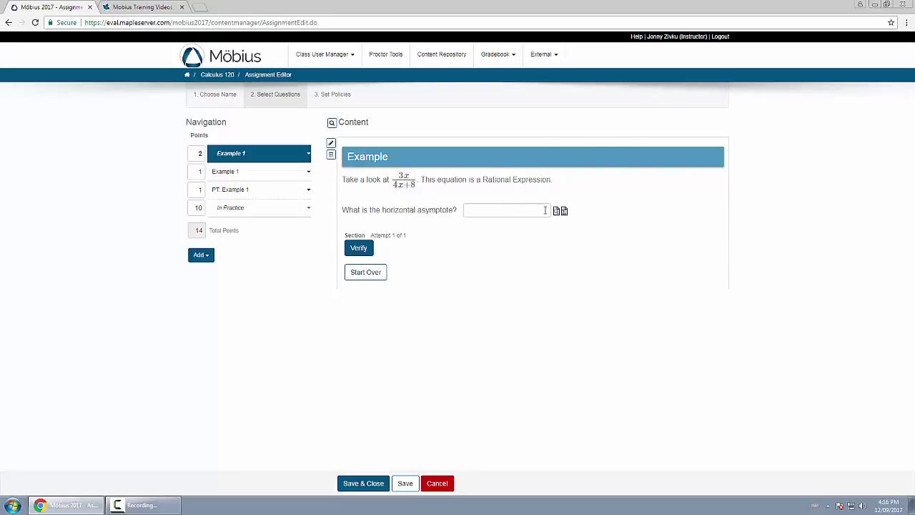
# Step: Test the horizontal asymptote question by answering x, verify the response, review the feedback, and start the question over
pyautogui.click(496, 210)
pyautogui.write('x')
pyautogui.click(358, 247)
pyautogui.scroll(-1, 429, 279)
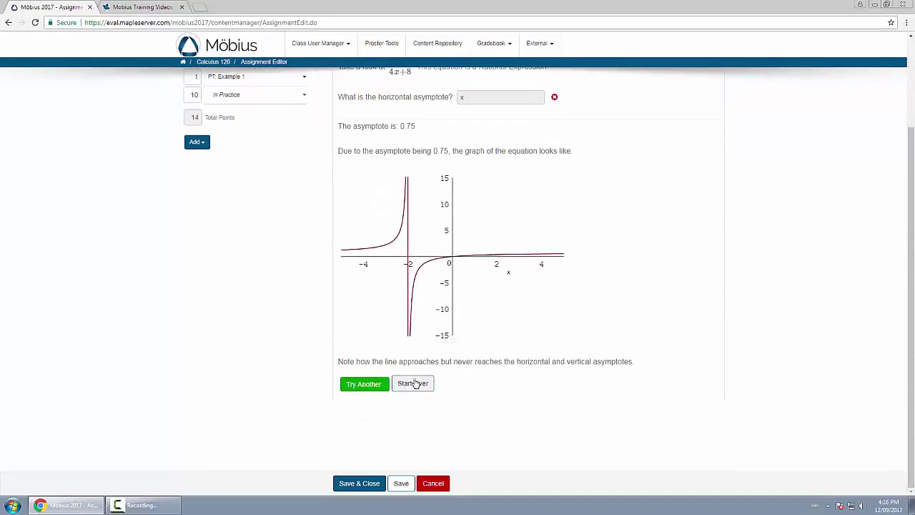
pyautogui.click(413, 379)
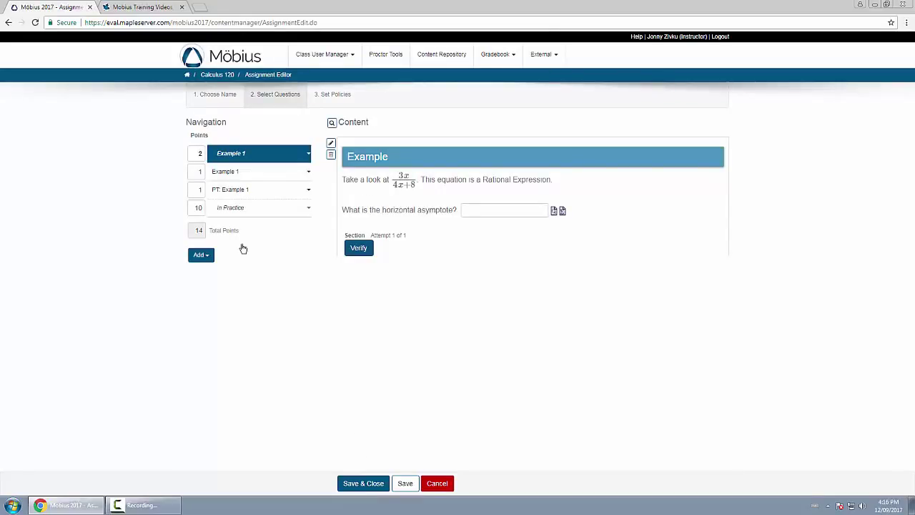
# Step: Open the editor for a new question, examine its name, label and document fields, and close it without saving
pyautogui.click(203, 256)
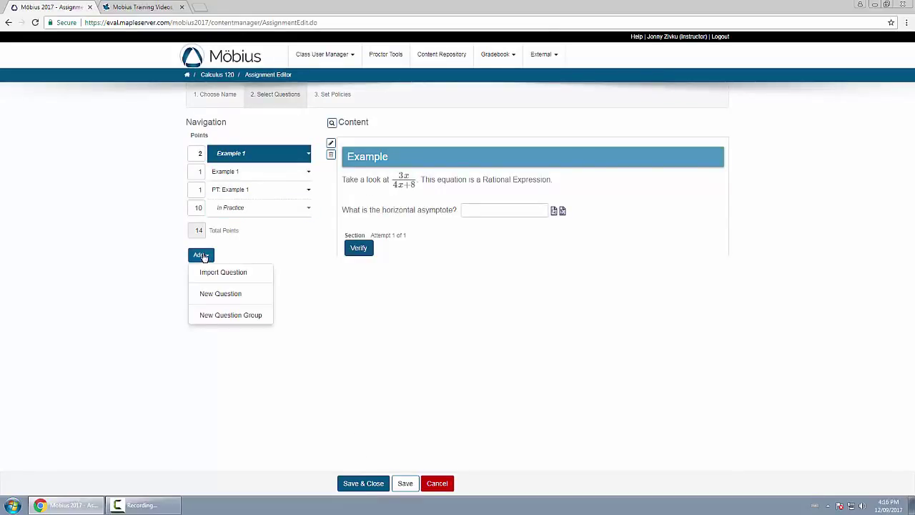
pyautogui.click(236, 296)
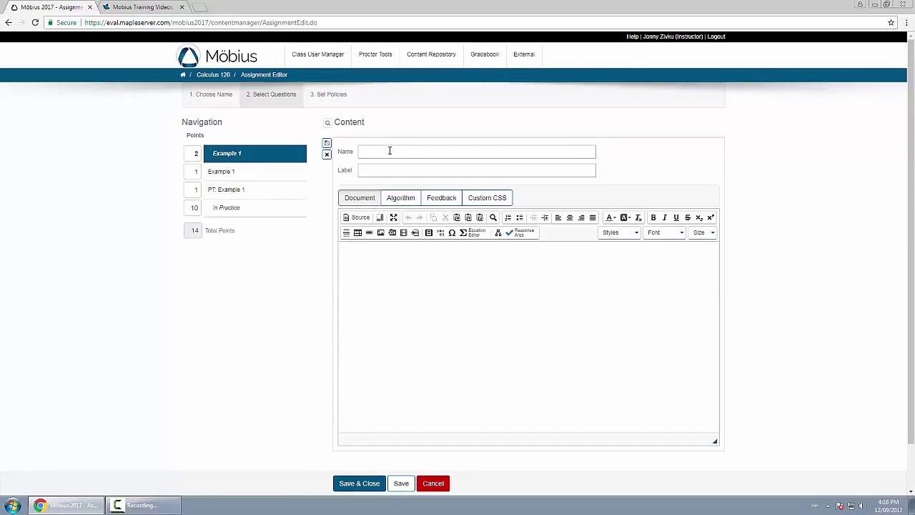
pyautogui.click(407, 288)
pyautogui.click(327, 155)
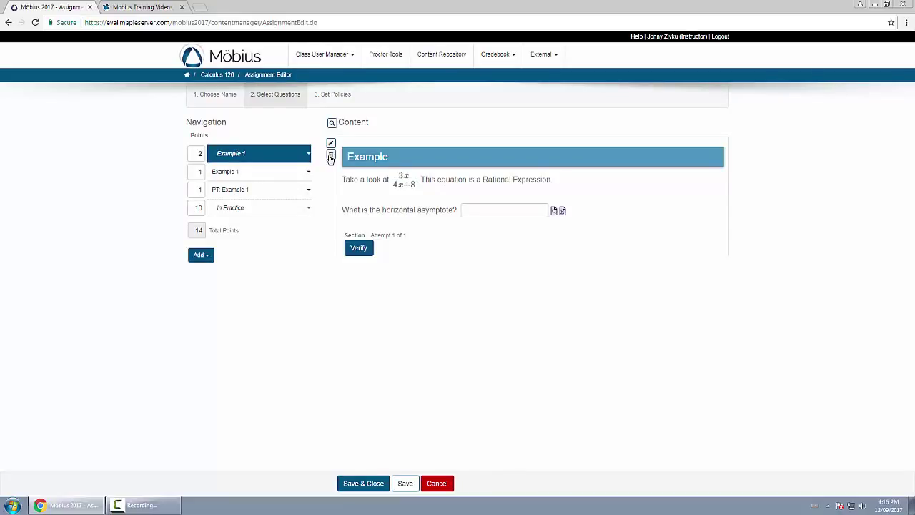
# Step: Add a new question group and import Limit, FBD Boxes and Sketching Parabola from the current class's questions into it
pyautogui.click(200, 256)
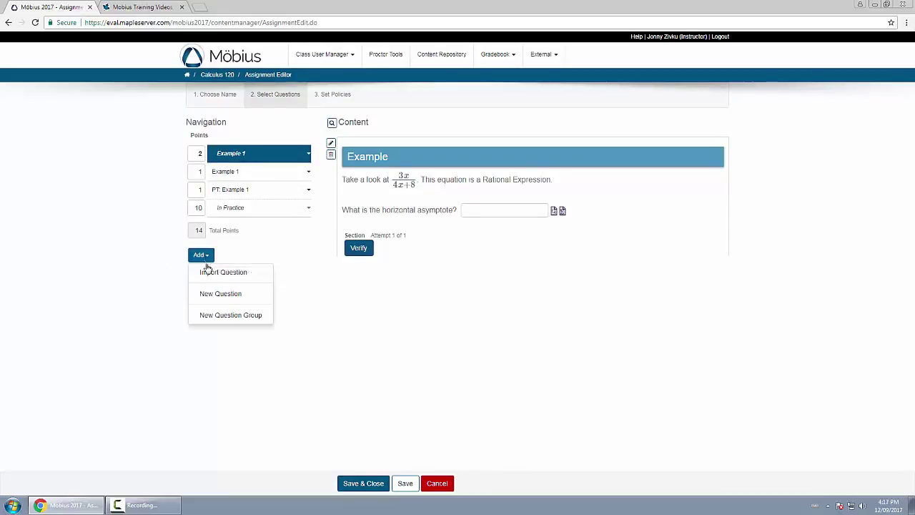
pyautogui.click(233, 319)
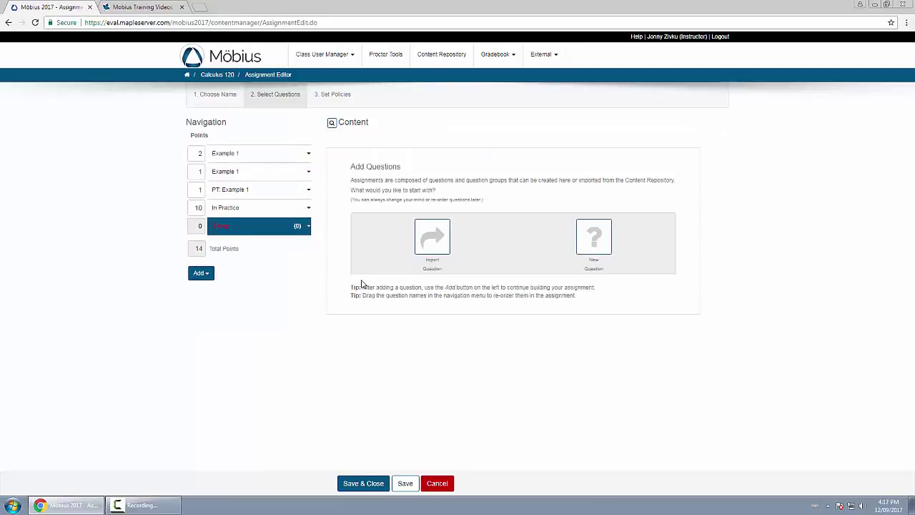
pyautogui.click(434, 238)
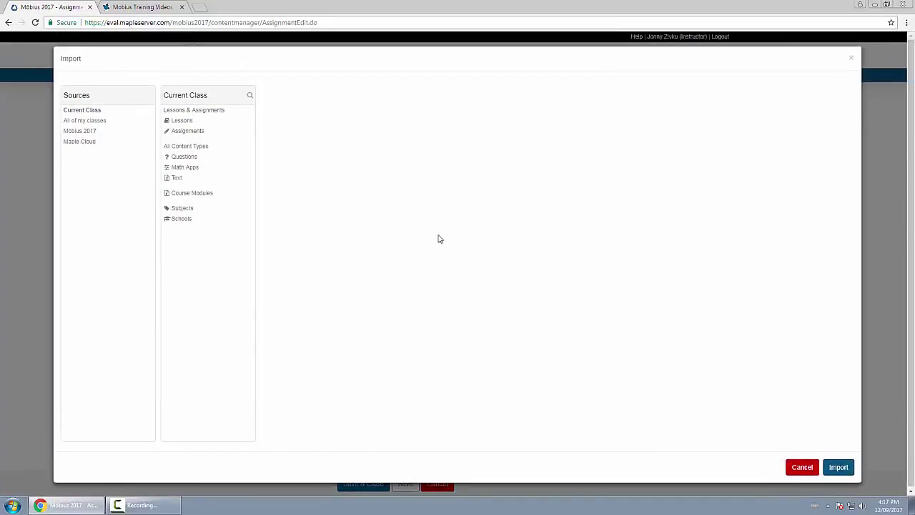
pyautogui.click(184, 157)
pyautogui.click(266, 194)
pyautogui.click(267, 204)
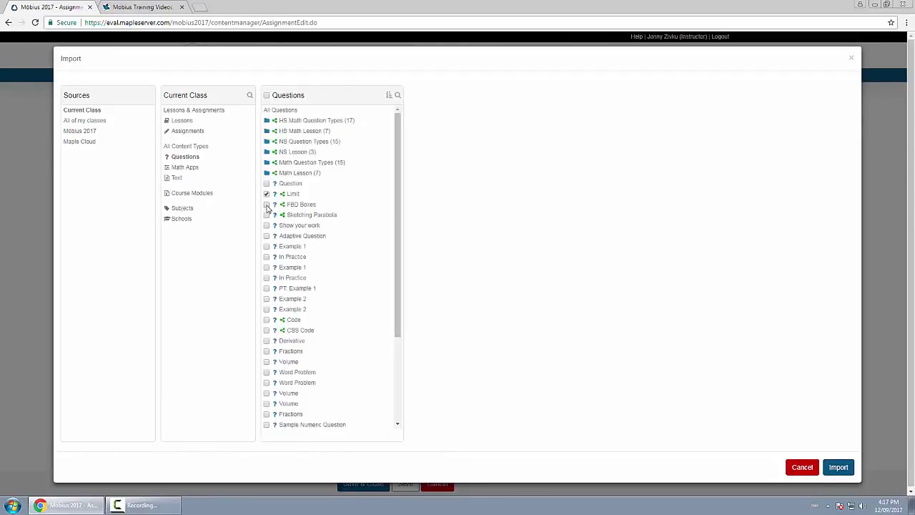
pyautogui.click(266, 215)
pyautogui.click(840, 472)
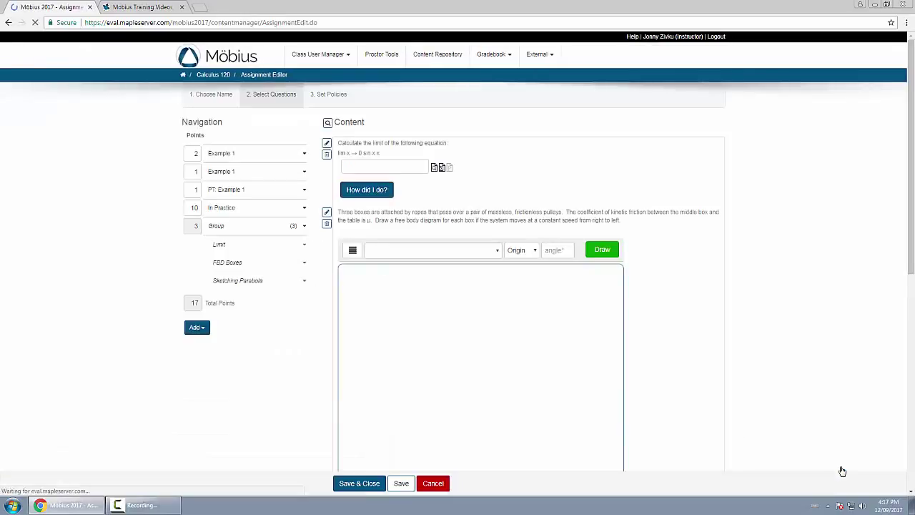
# Step: Review the question group's properties for name, random question selection and points per question, and cancel without changes
pyautogui.click(305, 227)
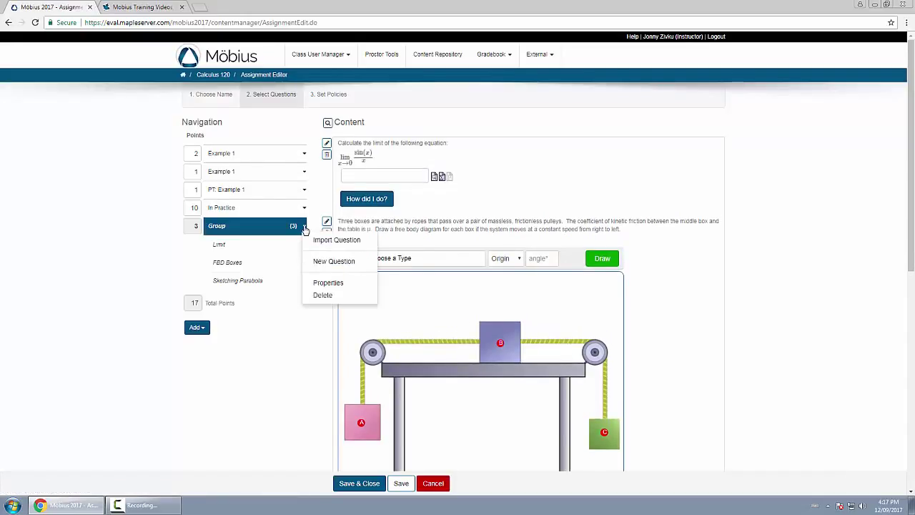
pyautogui.click(345, 284)
pyautogui.doubleClick(348, 89)
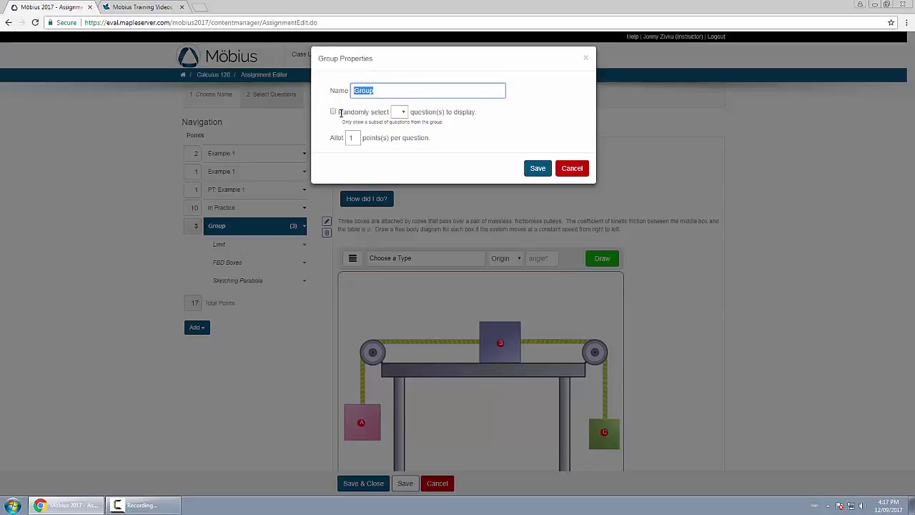
pyautogui.click(401, 115)
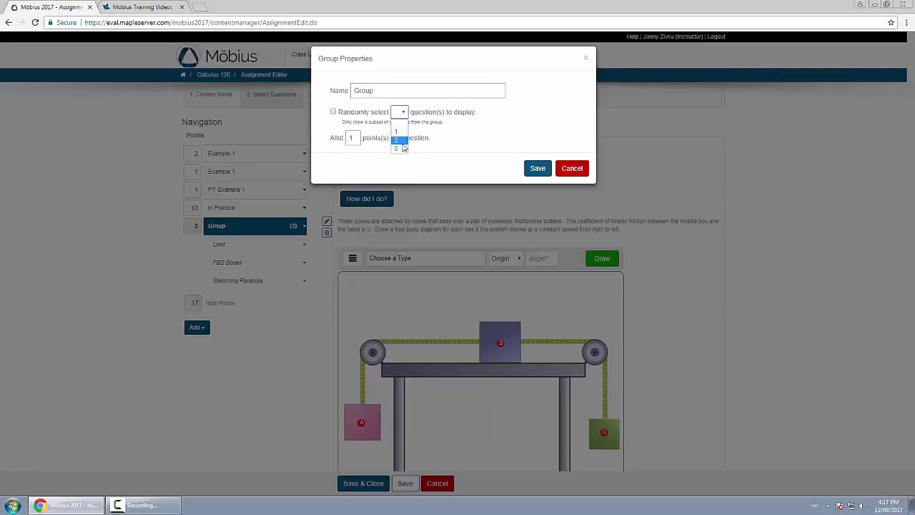
pyautogui.click(551, 137)
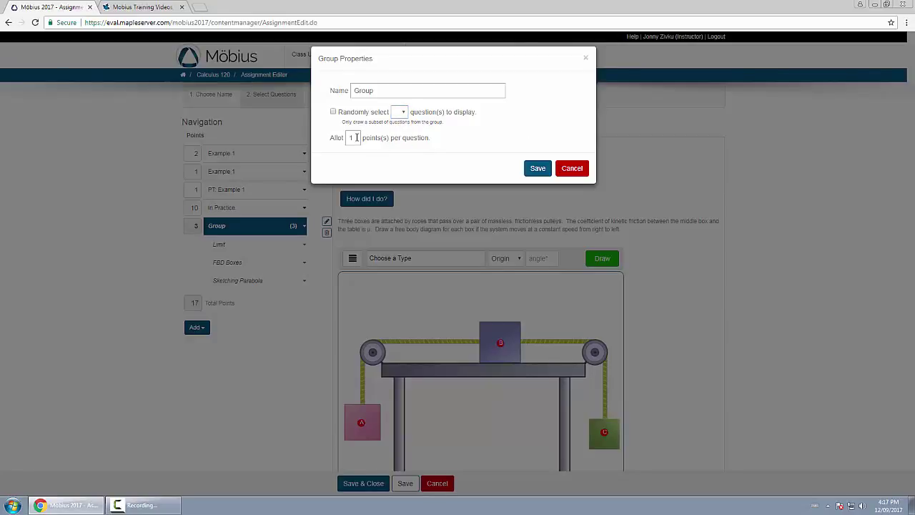
pyautogui.click(573, 166)
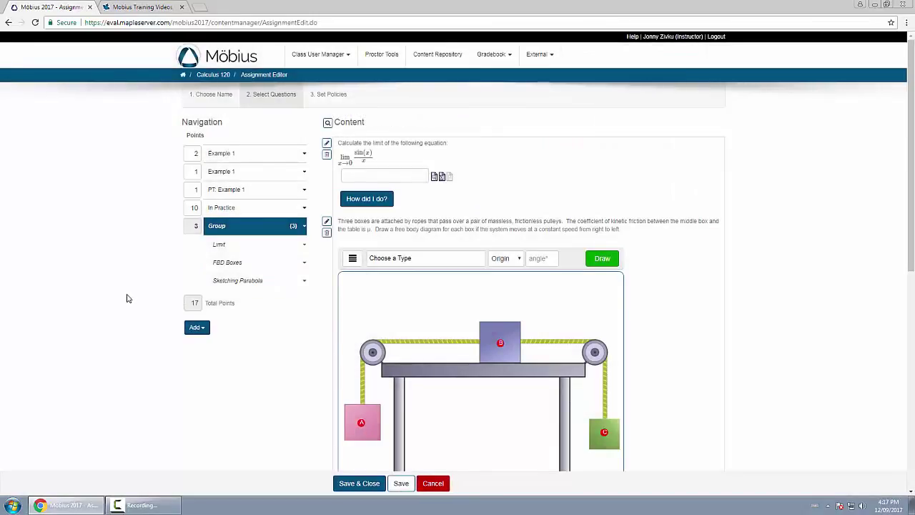